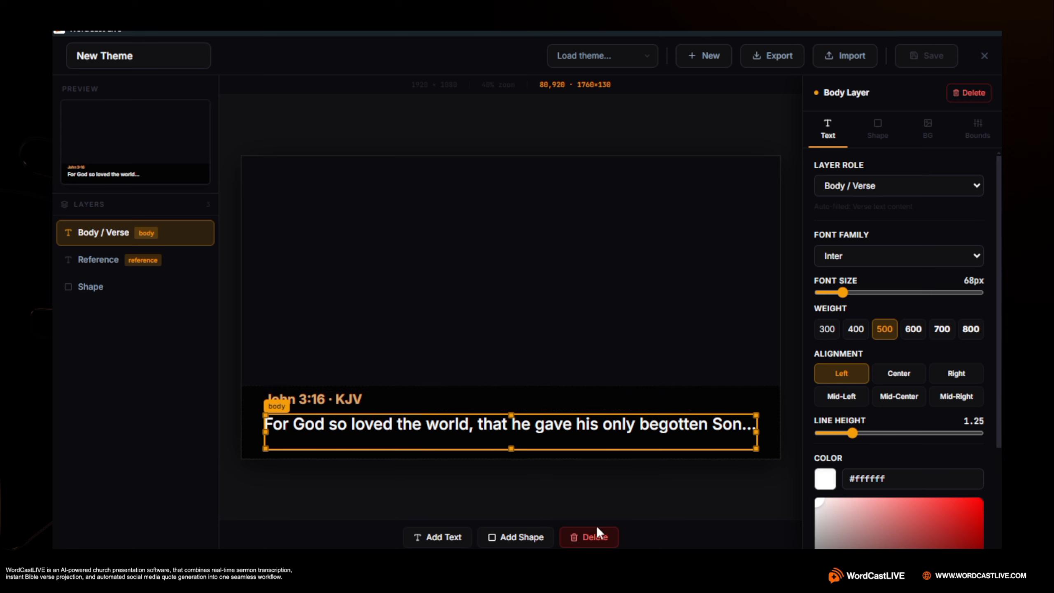
Delete the Body / Verse, Shape and Reference layers to empty the theme canvas
left_click(589, 536)
left_click(454, 421)
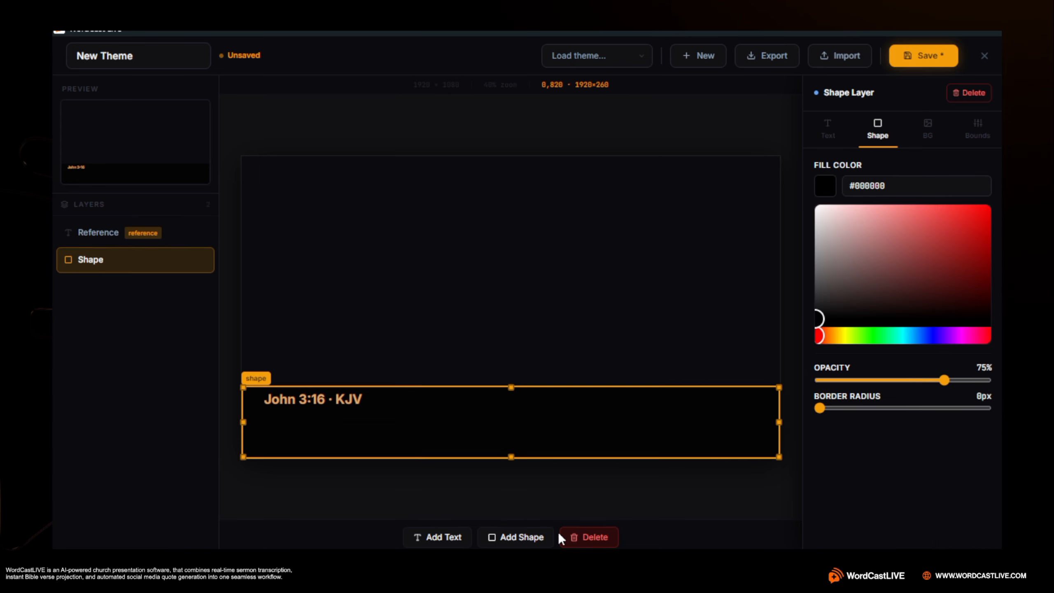
left_click(585, 537)
left_click(354, 400)
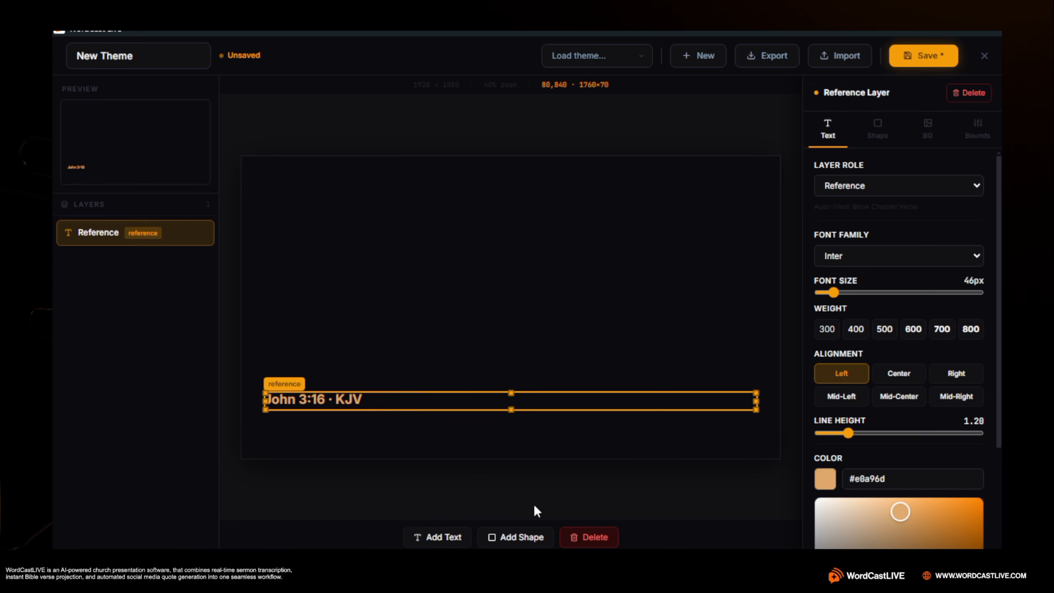
left_click(594, 537)
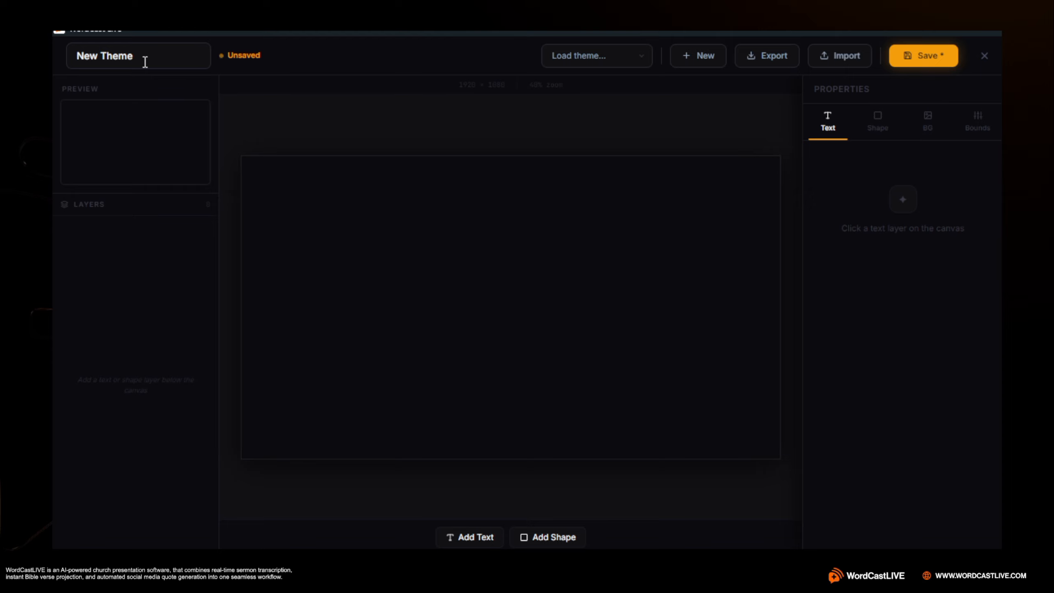
Rename the theme to "tut lower" and save it
left_click_drag(144, 62, 76, 58)
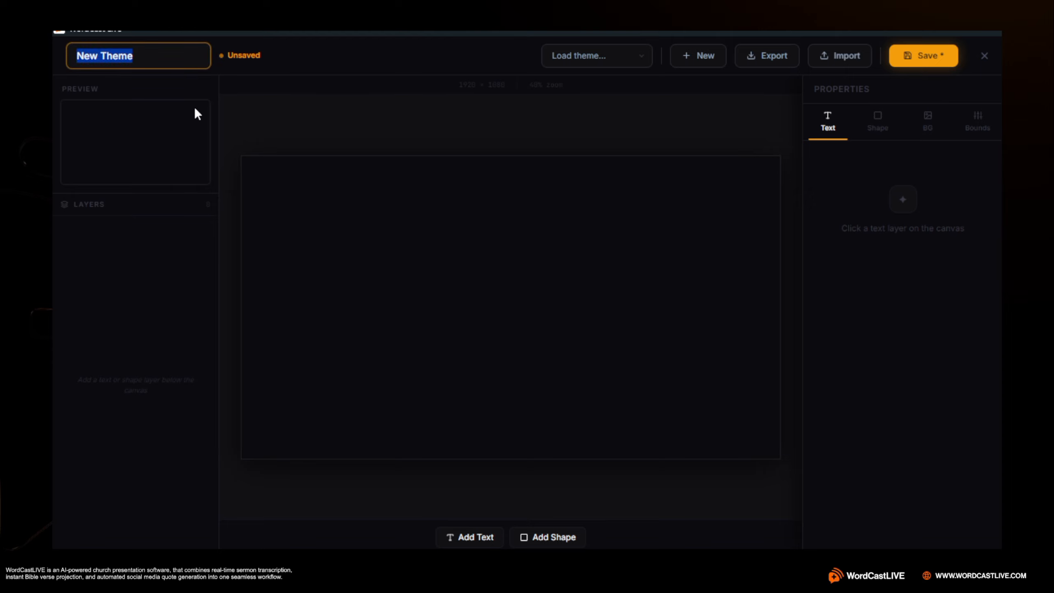
type("tu")
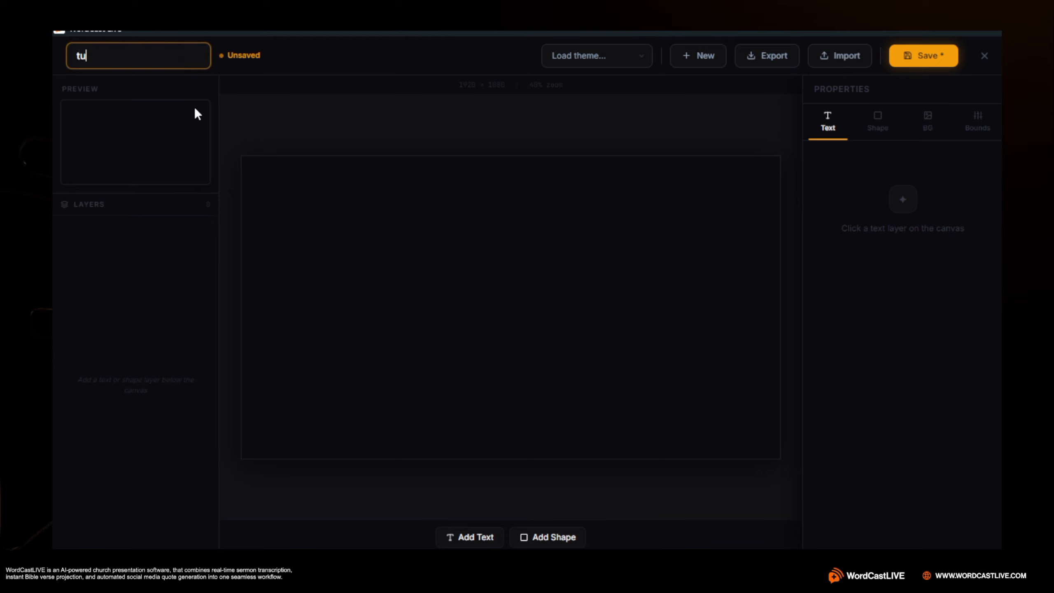
type("t lower")
left_click(902, 62)
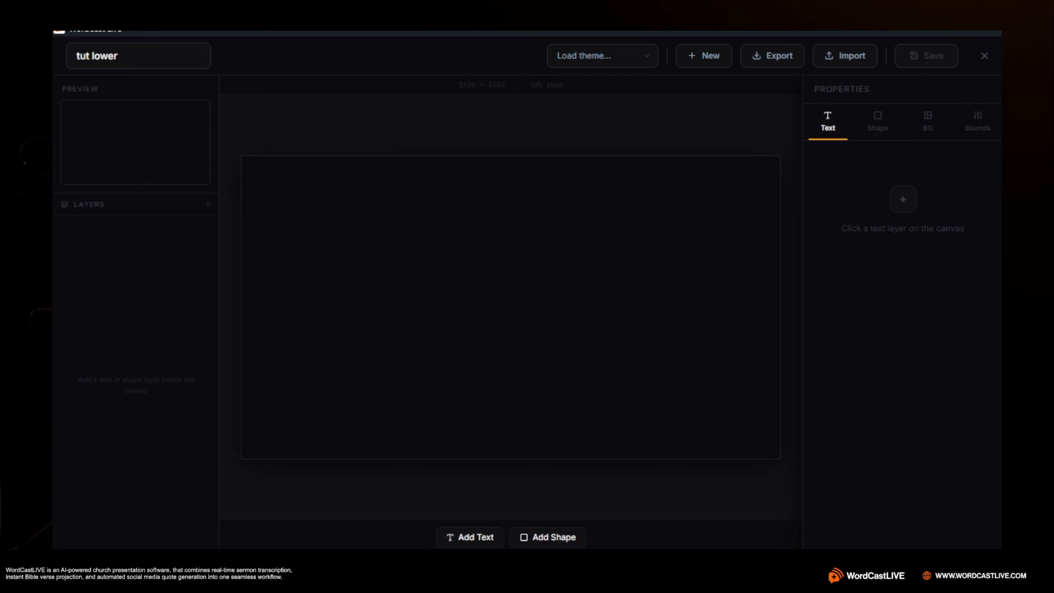
Add a full-width shape with fill color #ff0000 and 100% opacity along the canvas bottom
left_click(568, 536)
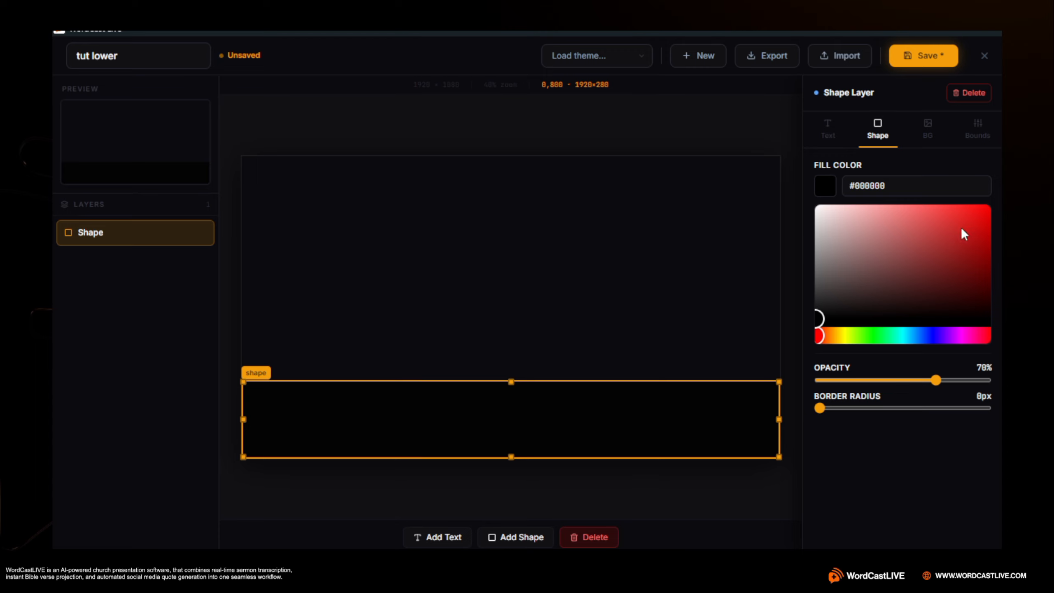
left_click_drag(961, 230, 987, 207)
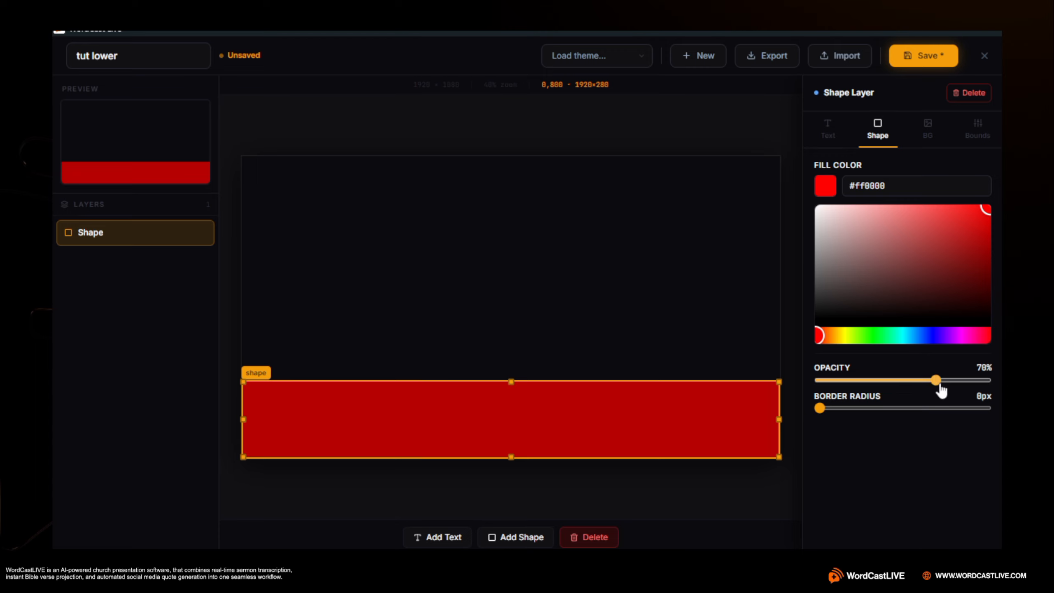
left_click_drag(936, 380, 989, 381)
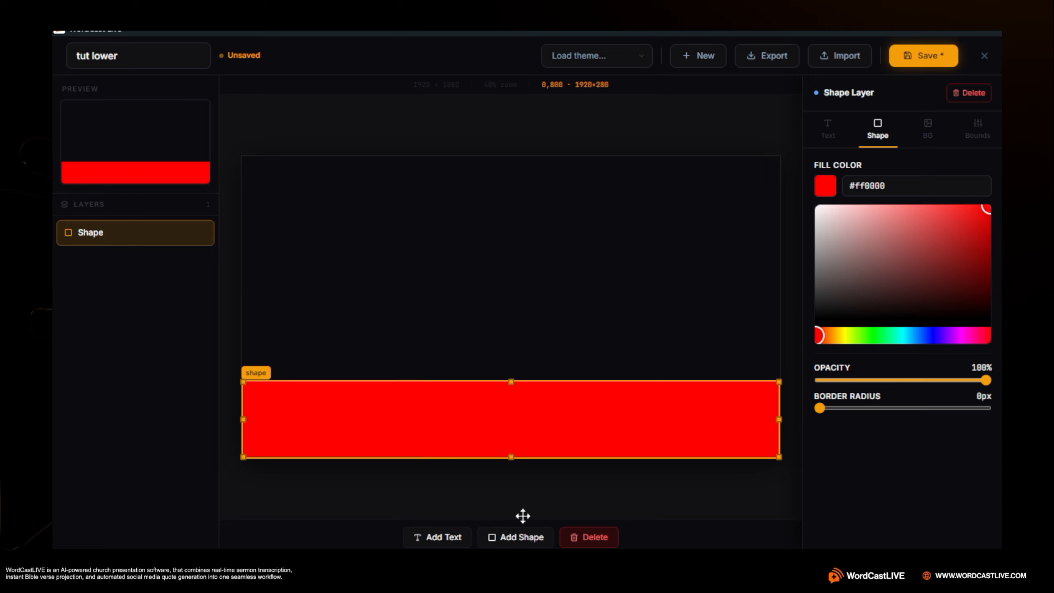
Add a second shape, place it near the canvas top, and reposition the red bar along the bottom edge
left_click(514, 538)
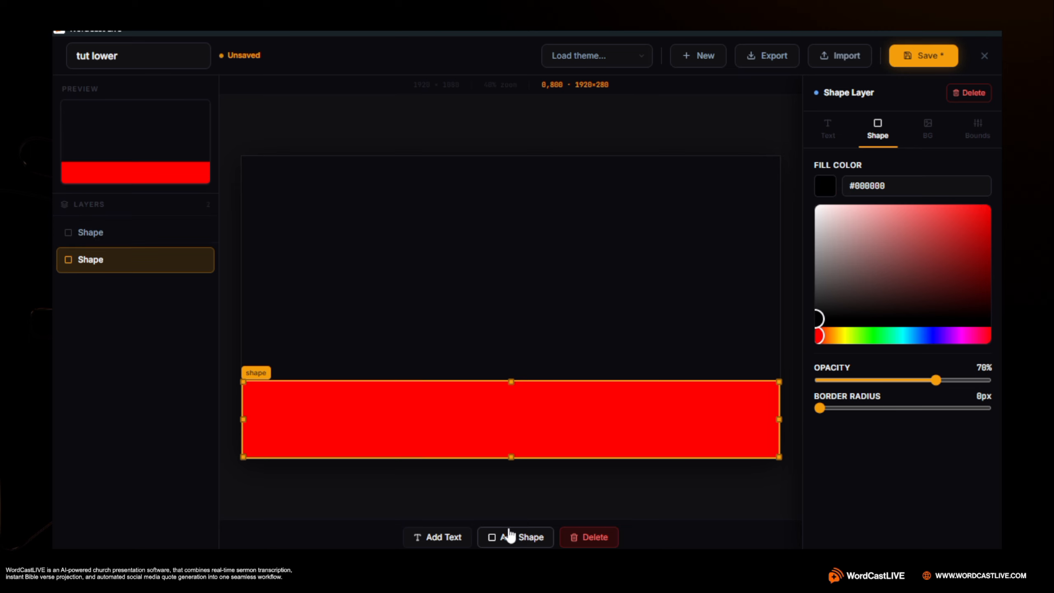
left_click(545, 426)
left_click_drag(536, 388, 541, 353)
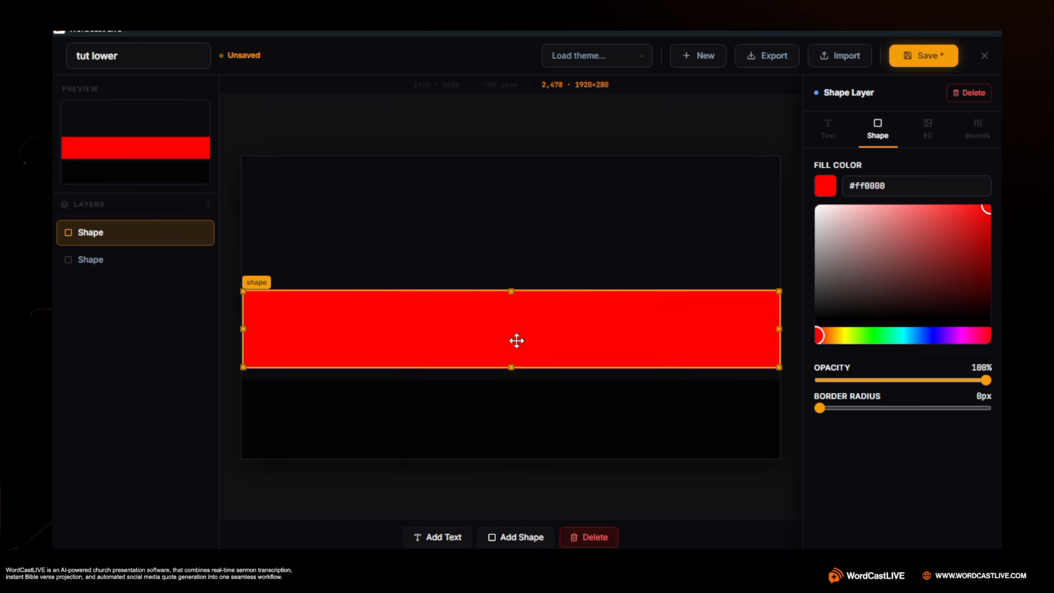
left_click(425, 412)
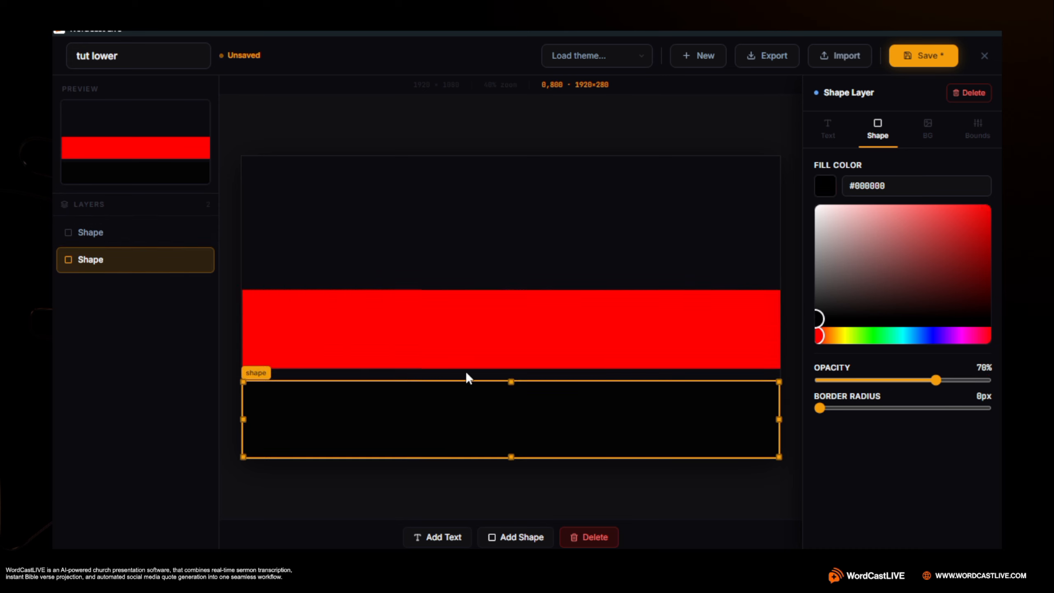
left_click_drag(376, 395, 410, 191)
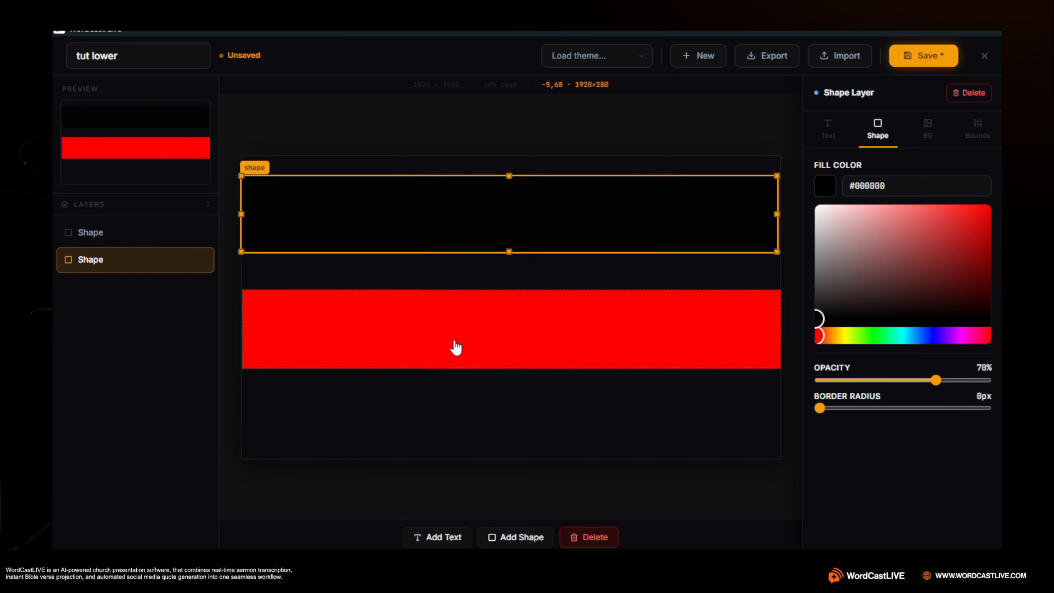
left_click(489, 322)
left_click_drag(489, 323, 492, 408)
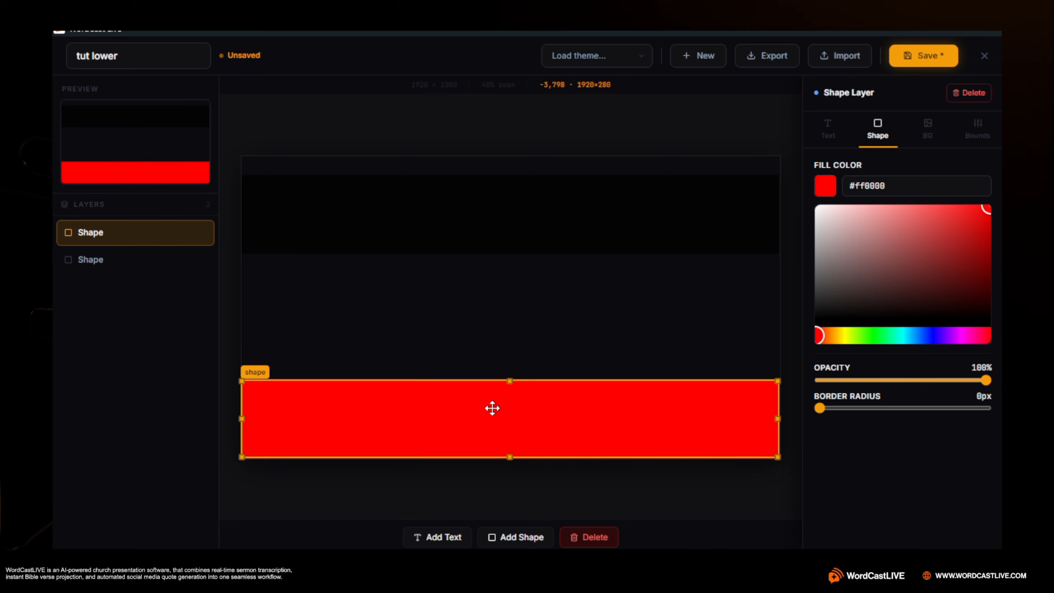
Shrink the black shape to about 523×84 and place it directly above the red bar, flush with the canvas's left edge
left_click(427, 230)
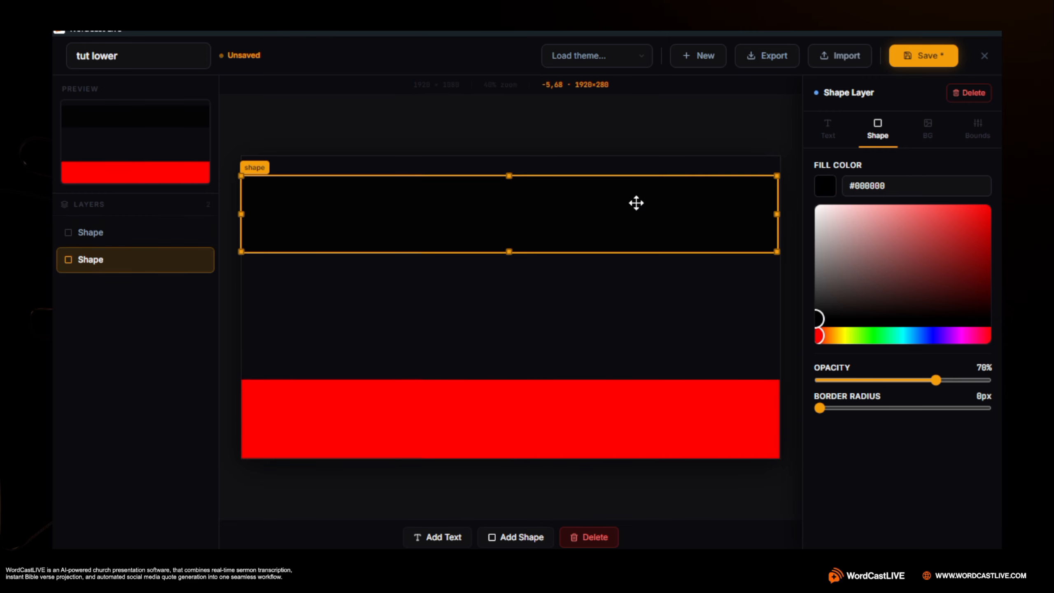
left_click_drag(731, 189, 317, 364)
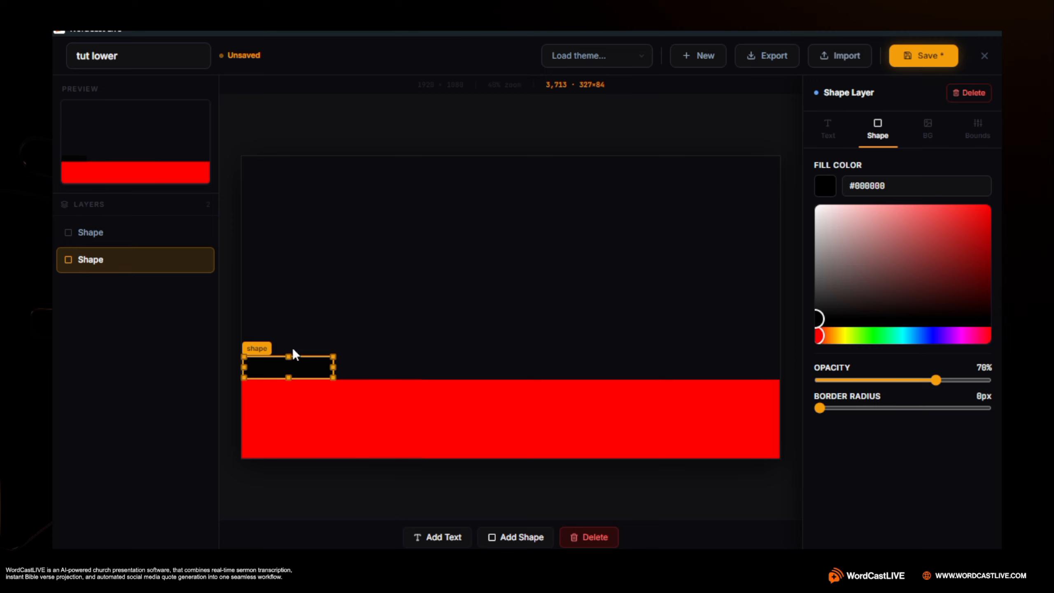
left_click_drag(333, 367, 388, 386)
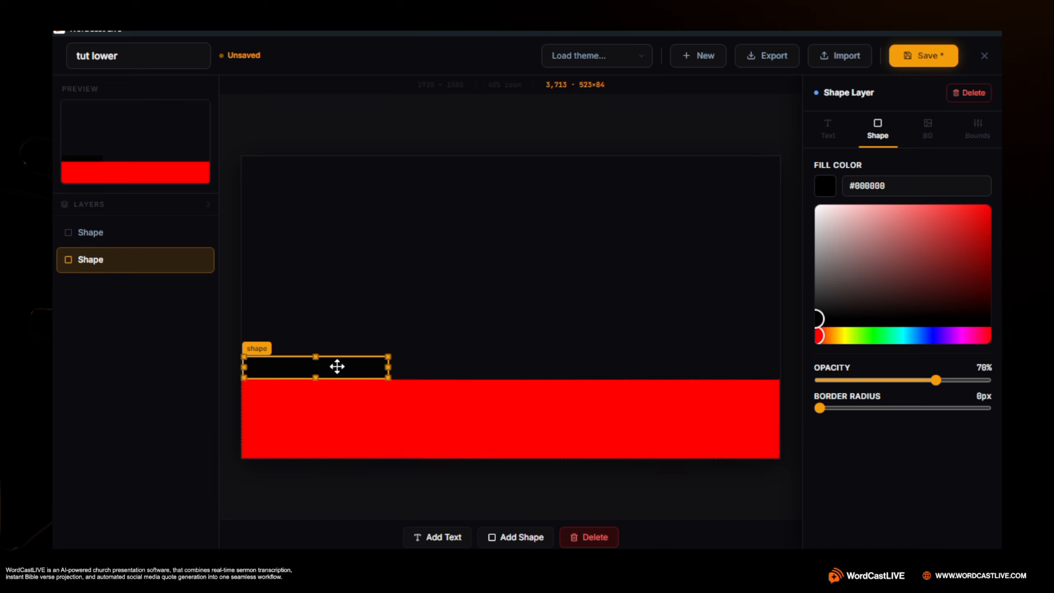
left_click_drag(335, 365, 335, 368)
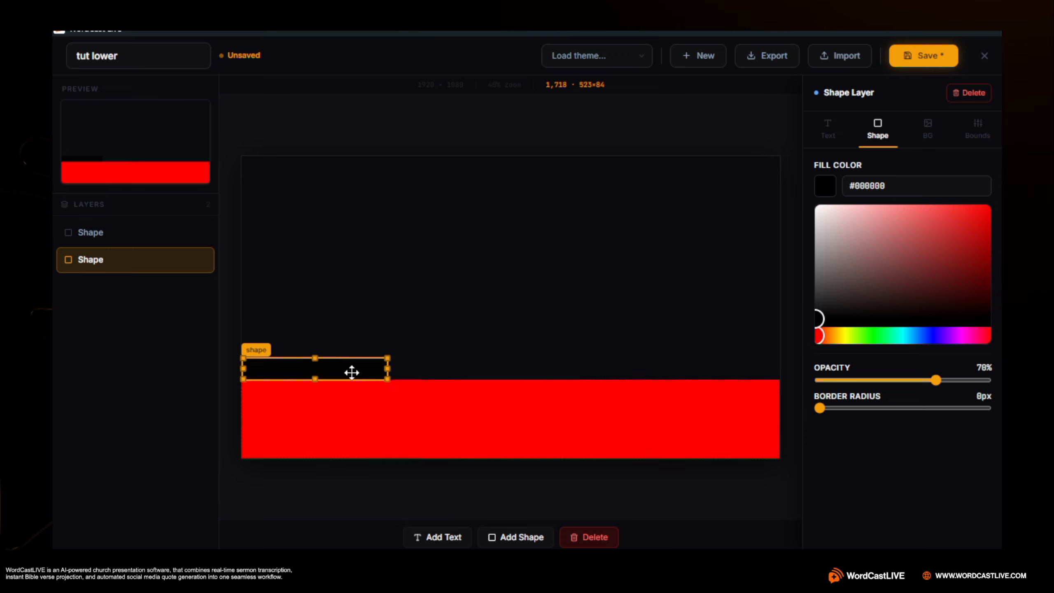
Fill the small shape above the red bar with #ffffff at 100% opacity
left_click_drag(987, 267, 470, 111)
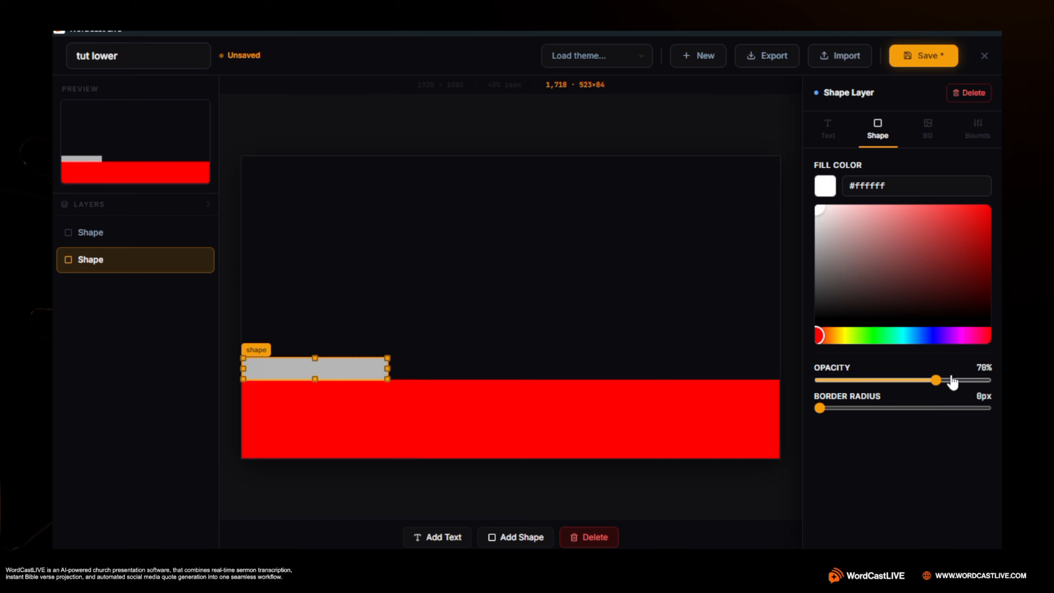
left_click_drag(936, 379, 989, 381)
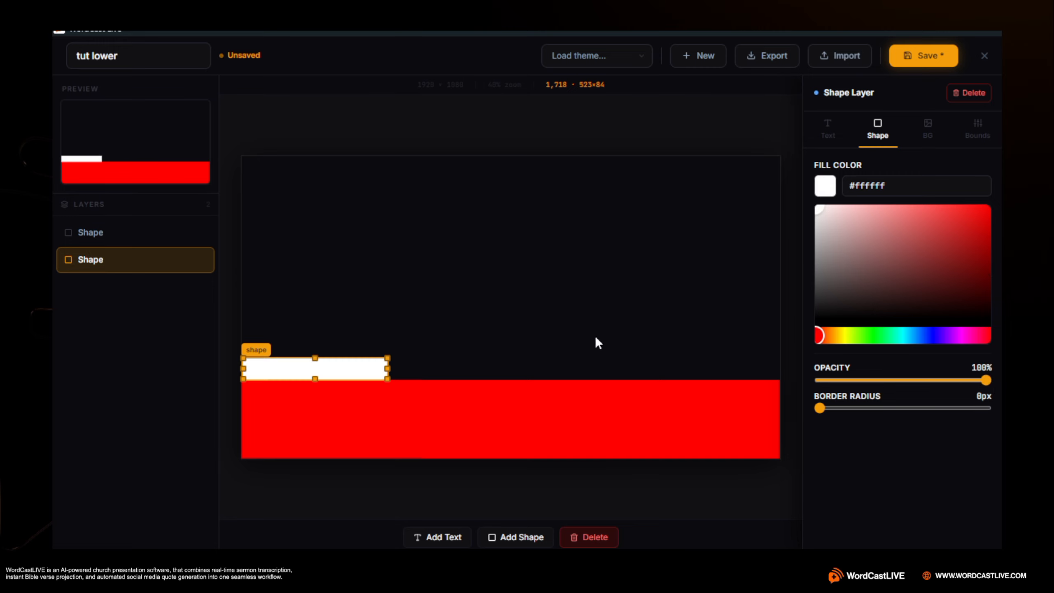
left_click(666, 472)
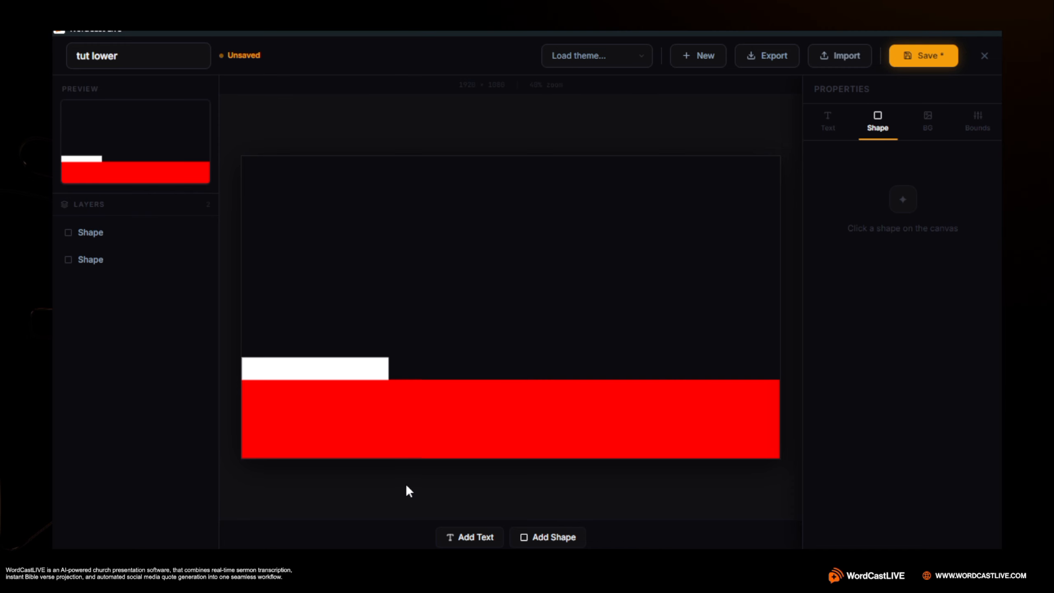
Add a Body / Verse text layer, move it onto the red bar, and enlarge its box to about 1906×277
left_click(464, 537)
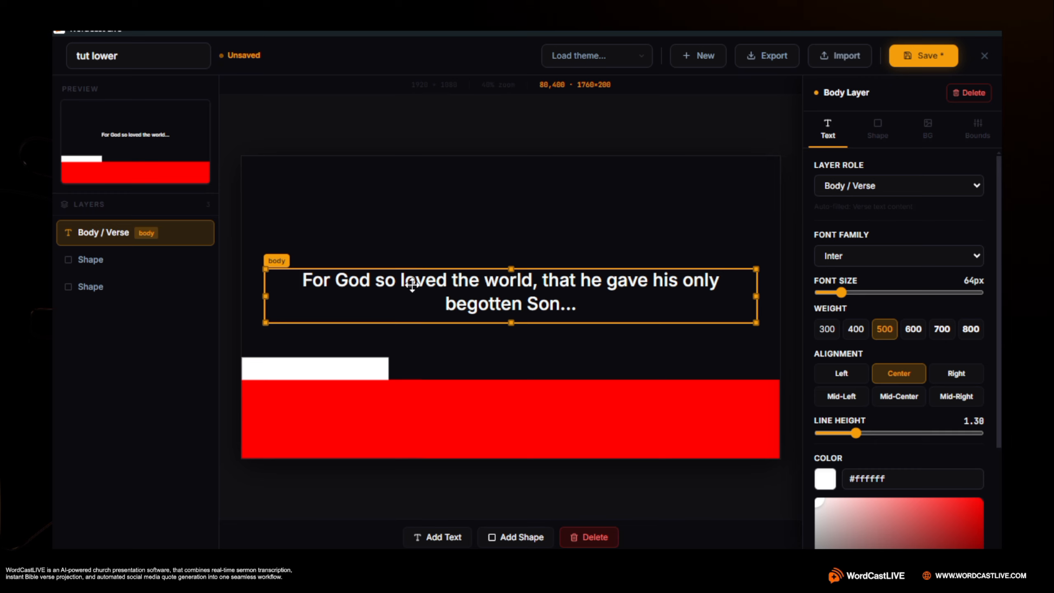
left_click_drag(397, 304, 373, 419)
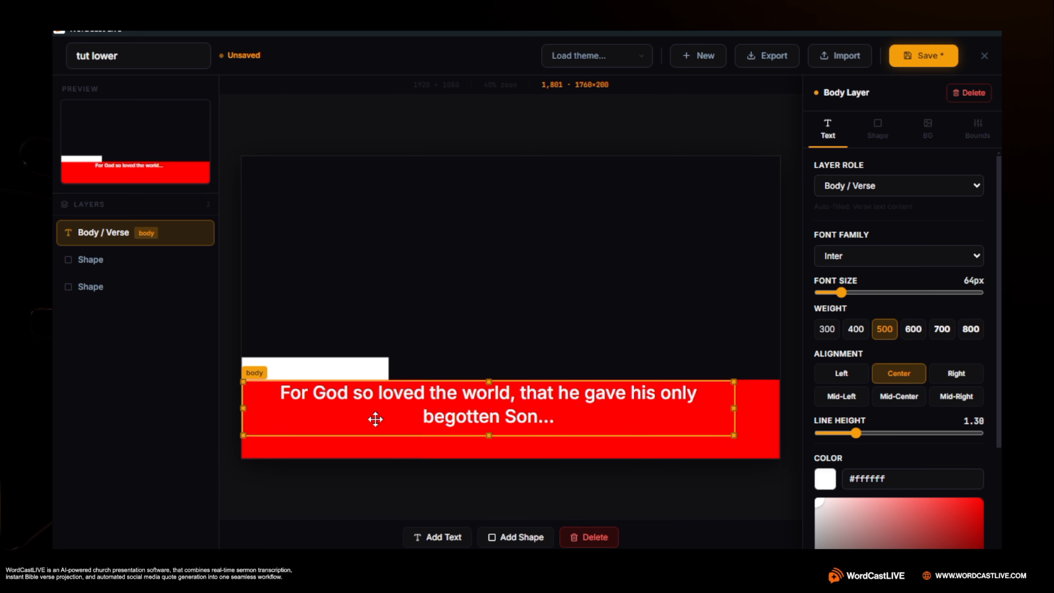
left_click_drag(488, 434, 488, 457)
left_click_drag(733, 419, 774, 433)
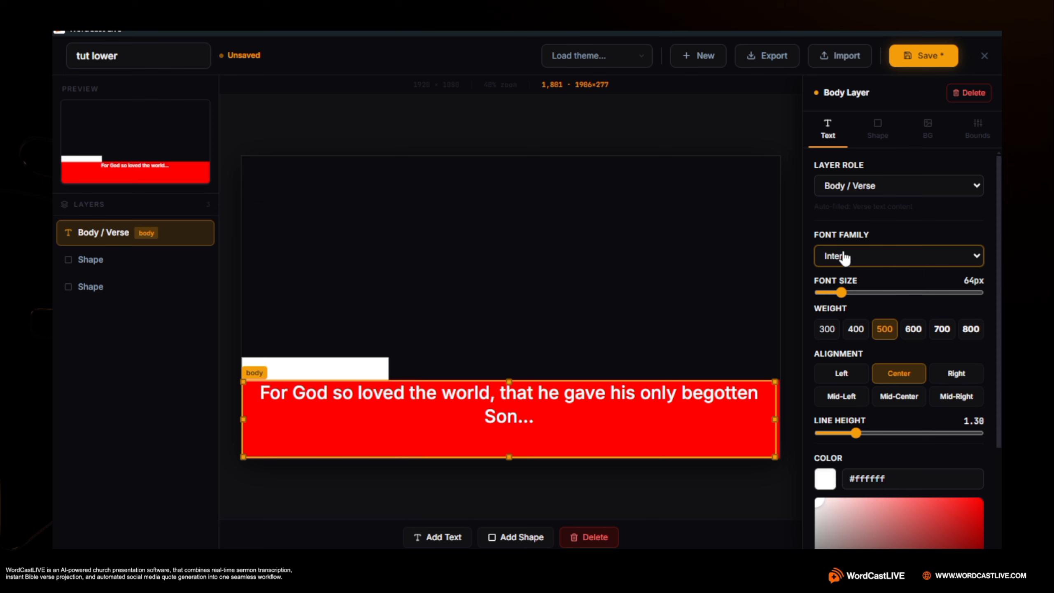
Format the verse text with font size 89px, weight 600 and left alignment
left_click_drag(842, 302, 861, 293)
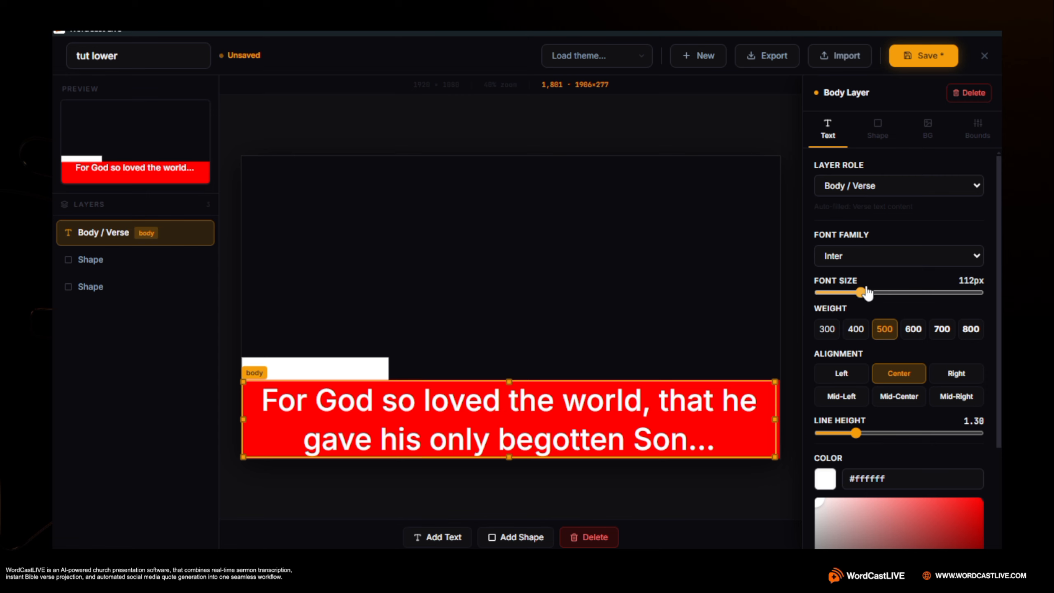
left_click(912, 334)
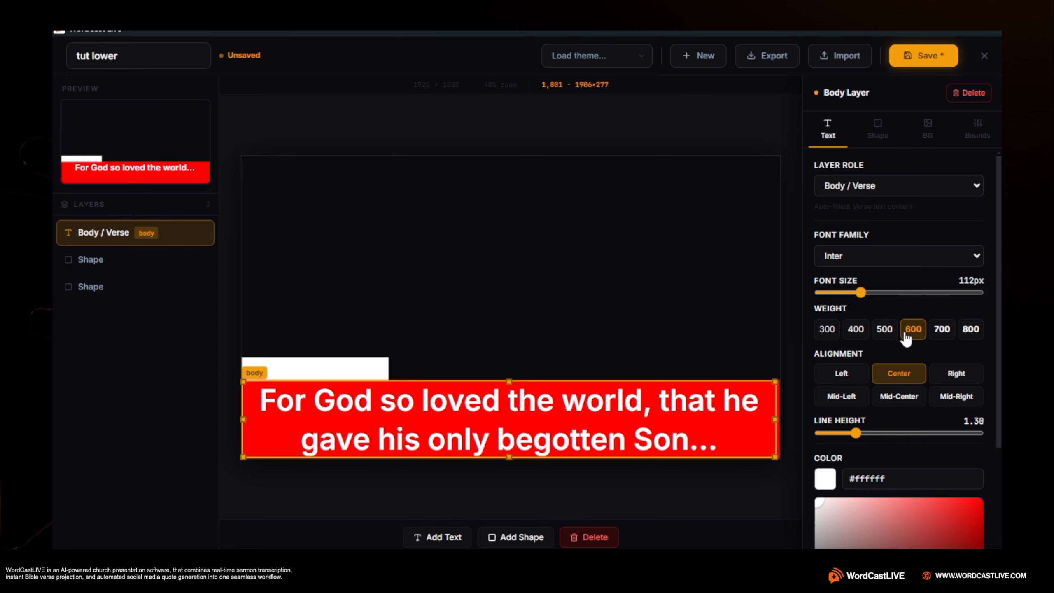
mouse_move(852, 294)
left_mouse_down()
mouse_move(838, 293)
mouse_move(850, 302)
left_mouse_up()
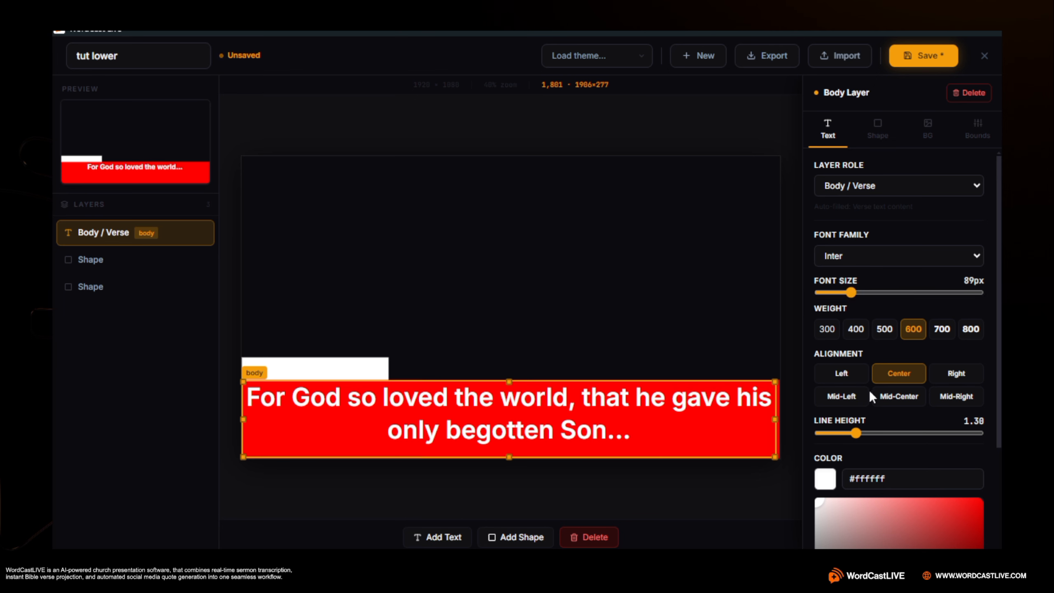
left_click(834, 377)
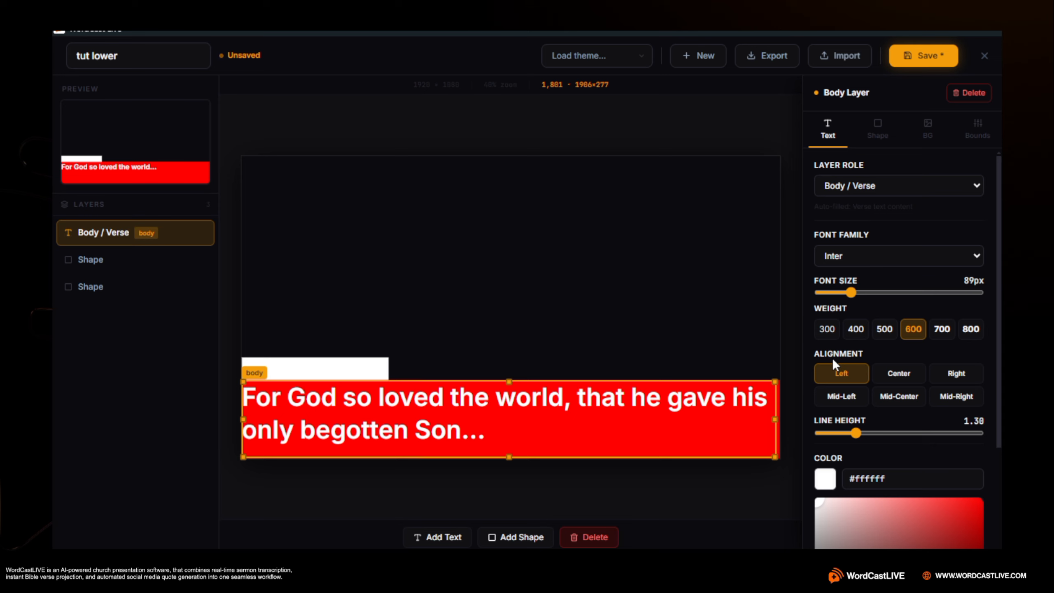
Set the verse text's line height to 1.10, with its color at white #ffffff
scroll(980, 355, "down", 3)
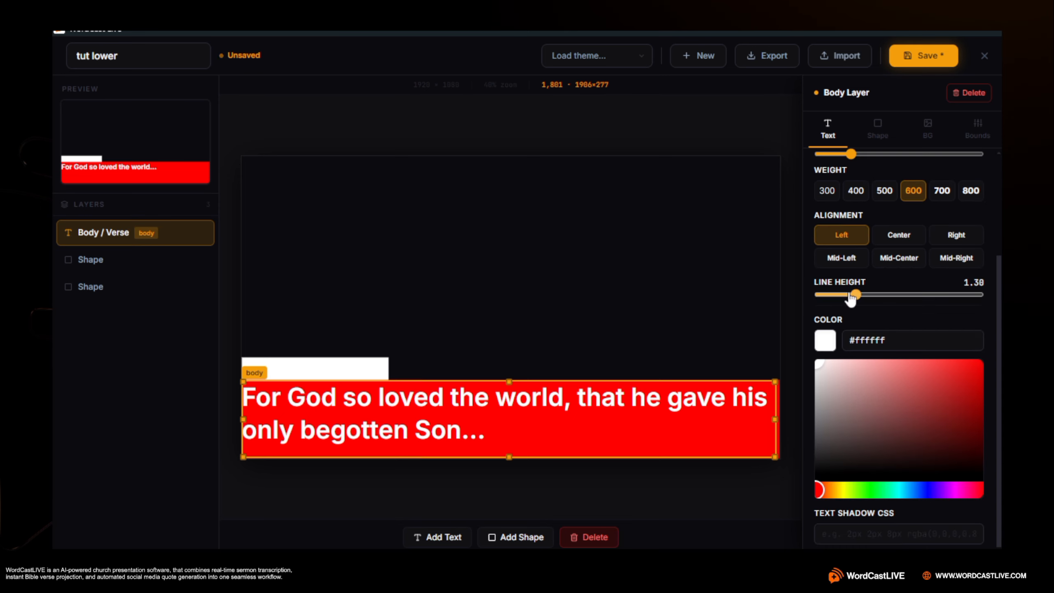
left_click_drag(886, 292, 931, 294)
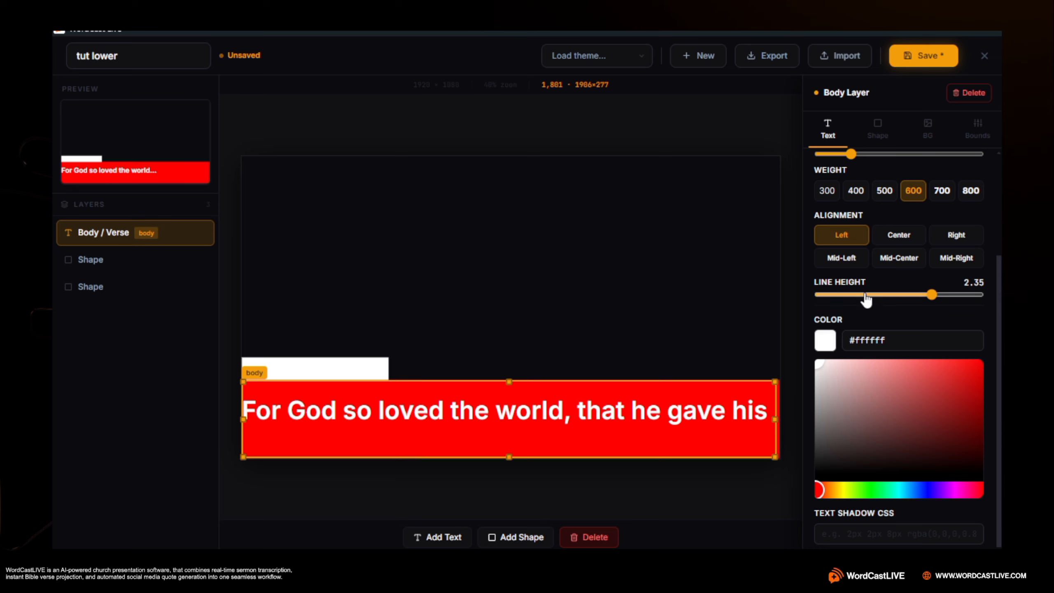
left_click(842, 294)
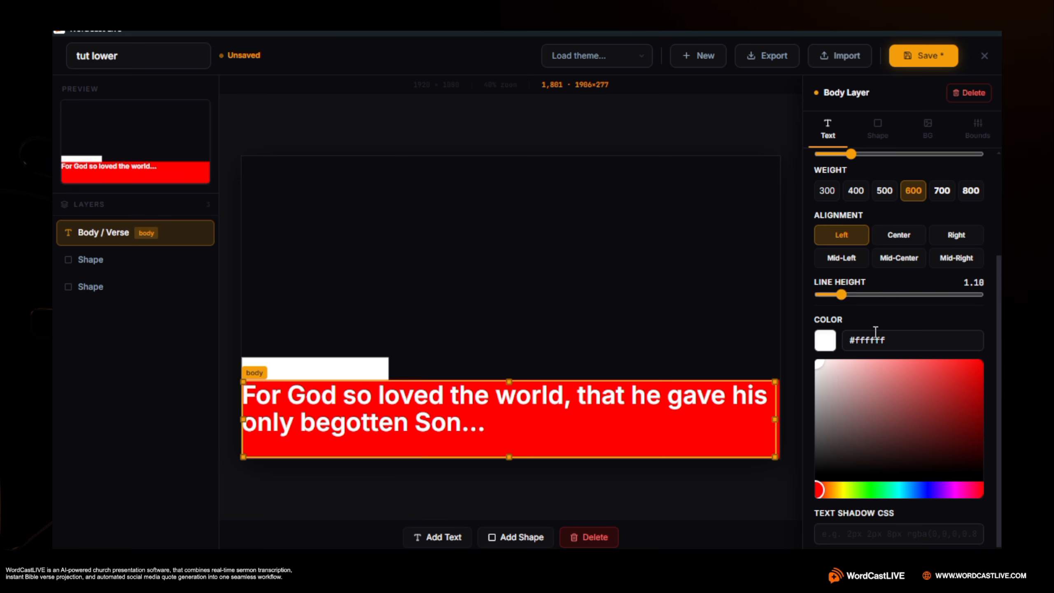
left_click_drag(896, 422, 658, 213)
Add another text layer and set its layer role to Reference
left_click(330, 367)
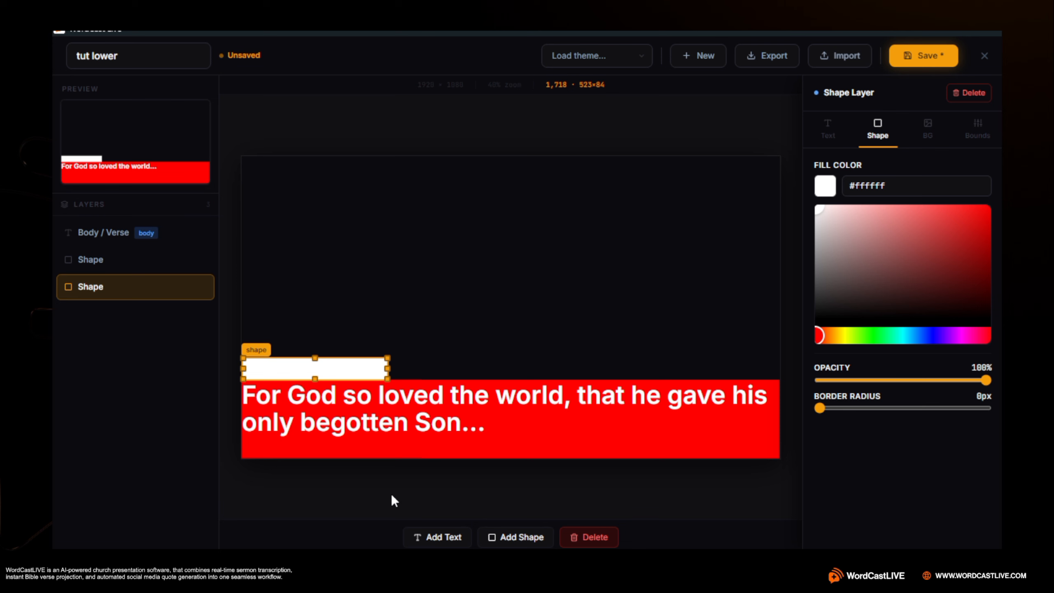
left_click(428, 536)
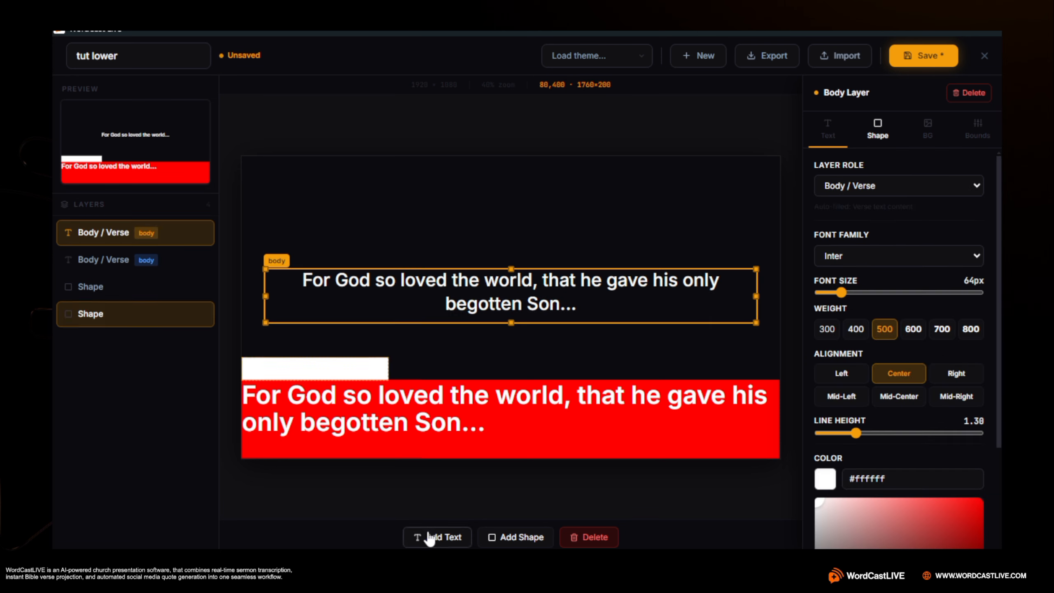
left_click(852, 187)
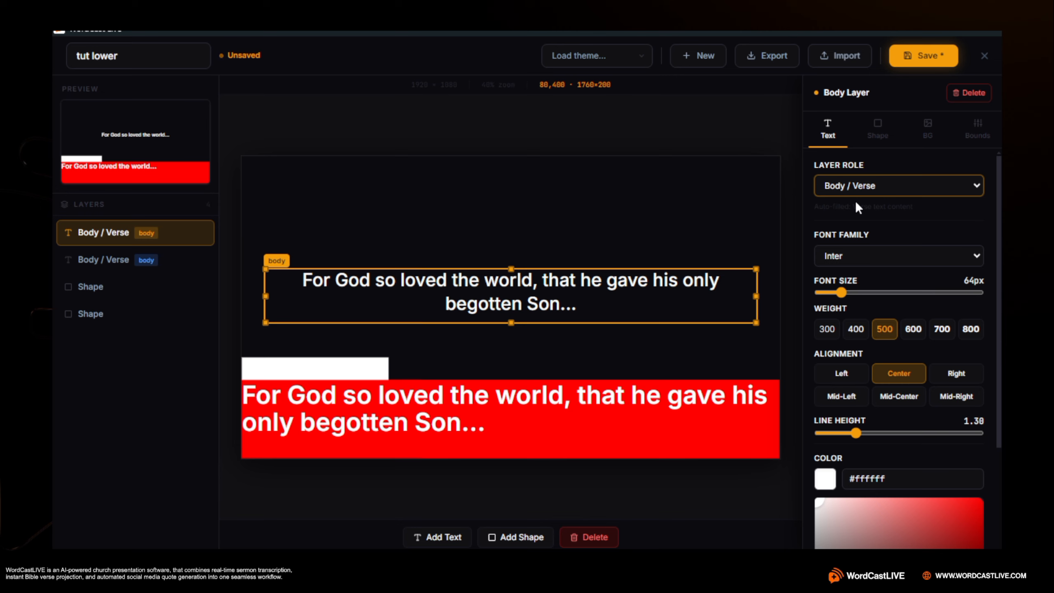
left_click(855, 201)
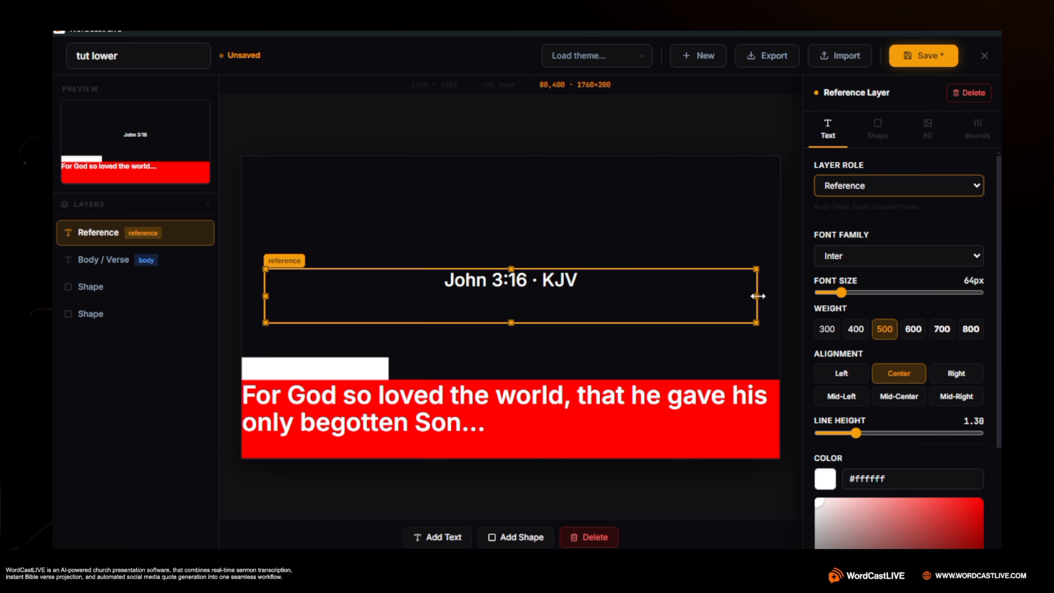
Resize the reference text box to about 577×91 over the white box and color its text red #ff0000
left_click_drag(756, 296, 424, 297)
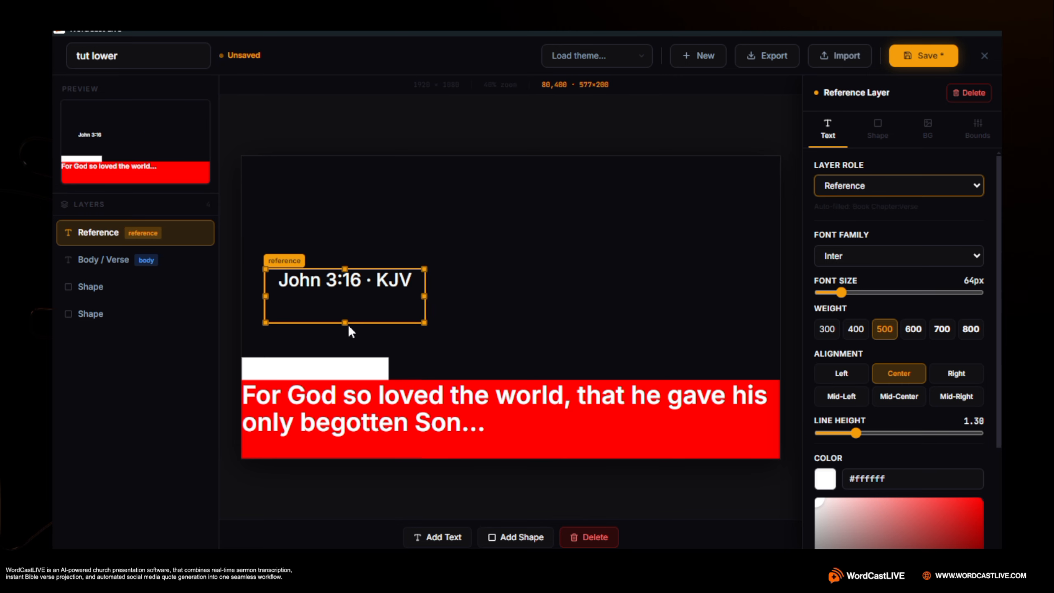
left_click_drag(345, 322, 346, 361)
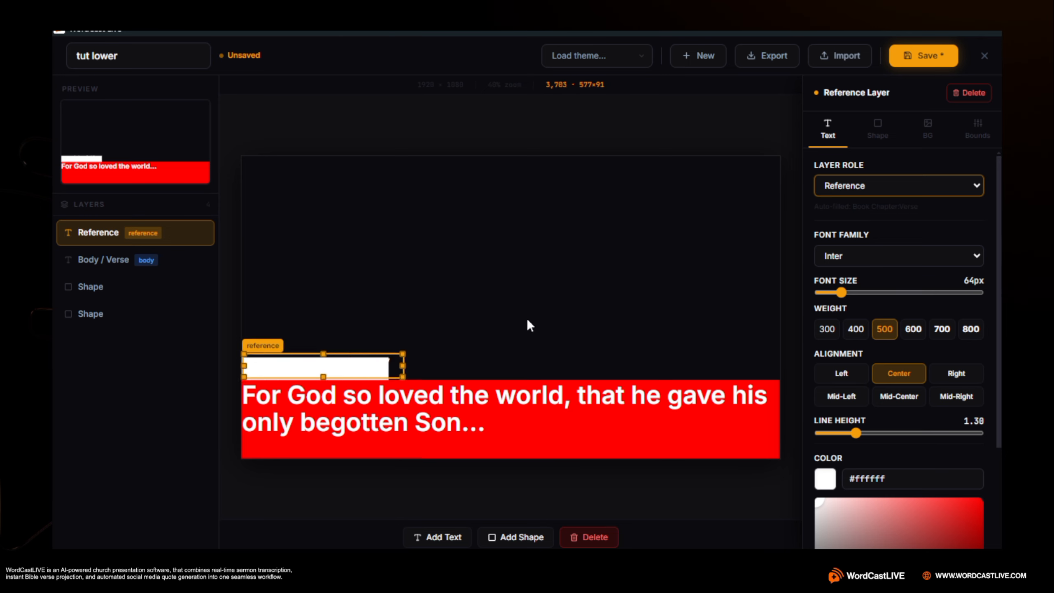
scroll(924, 347, "down", 3)
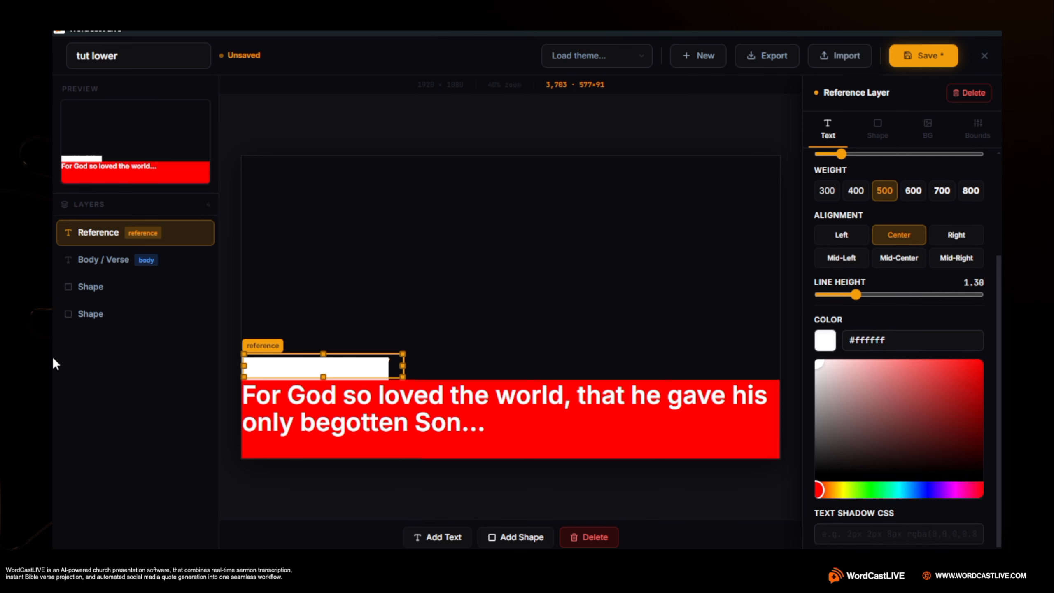
left_click_drag(973, 394, 981, 363)
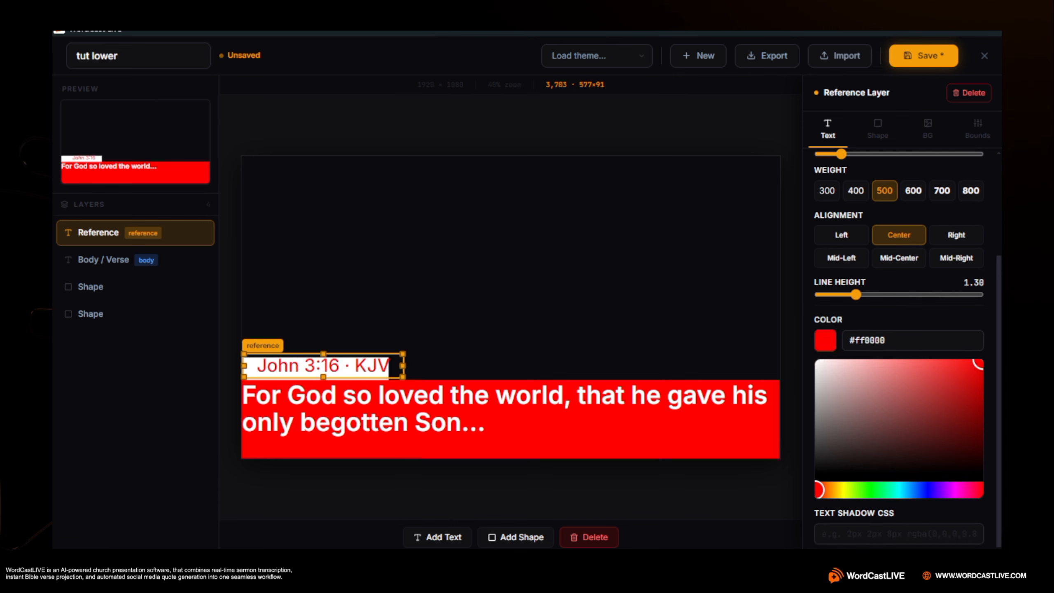
Fit the reference text box to the white box, at about 522×79
left_click_drag(314, 367, 324, 382)
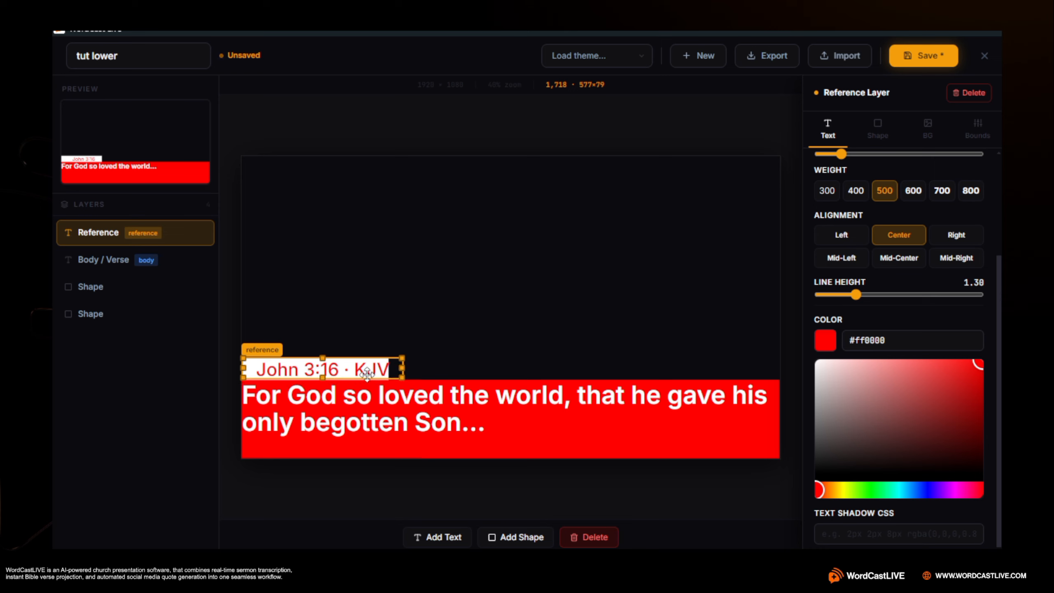
left_click_drag(400, 367, 386, 366)
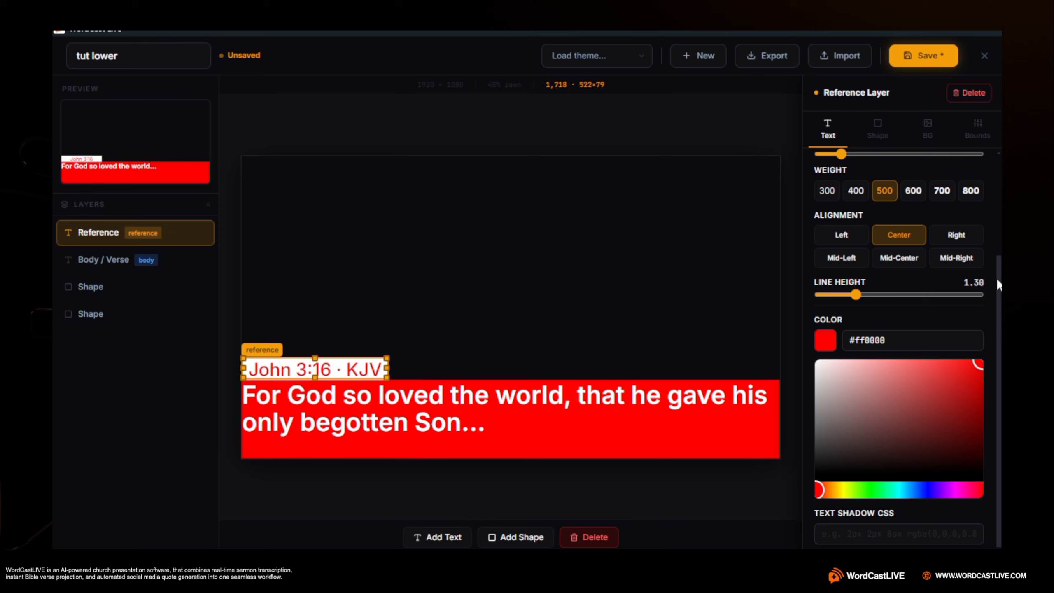
Set the reference text's weight to 700 and its font size to 46px
scroll(906, 212, "up", 3)
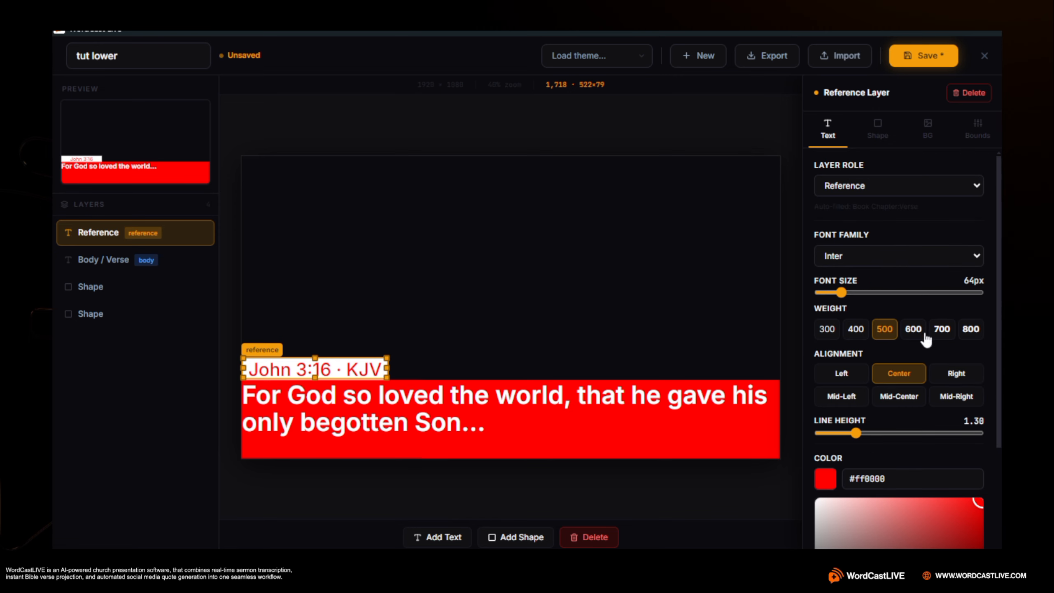
left_click(917, 333)
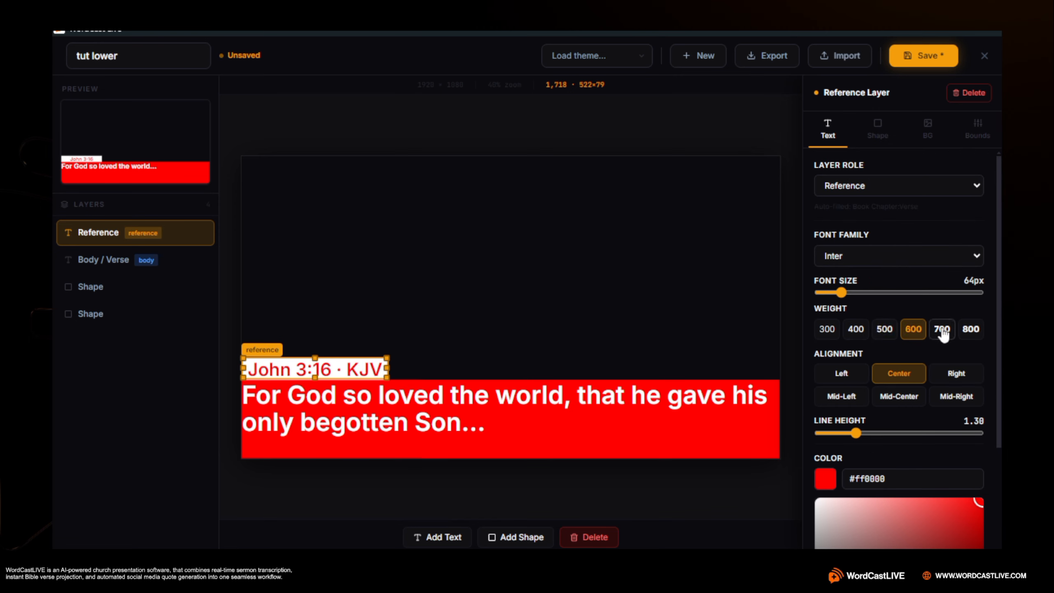
left_click(941, 330)
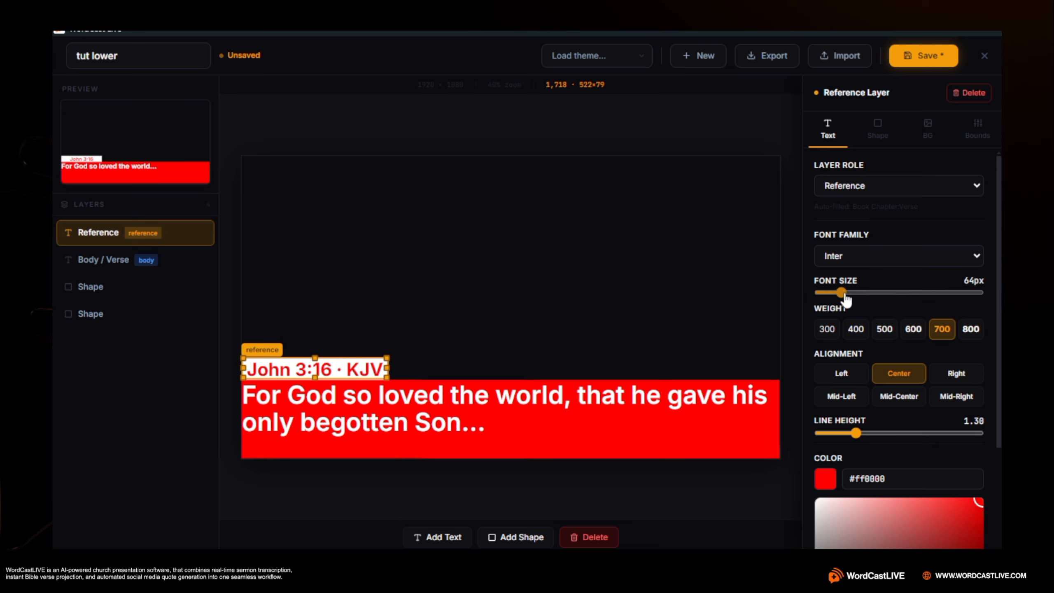
left_click_drag(841, 292, 834, 293)
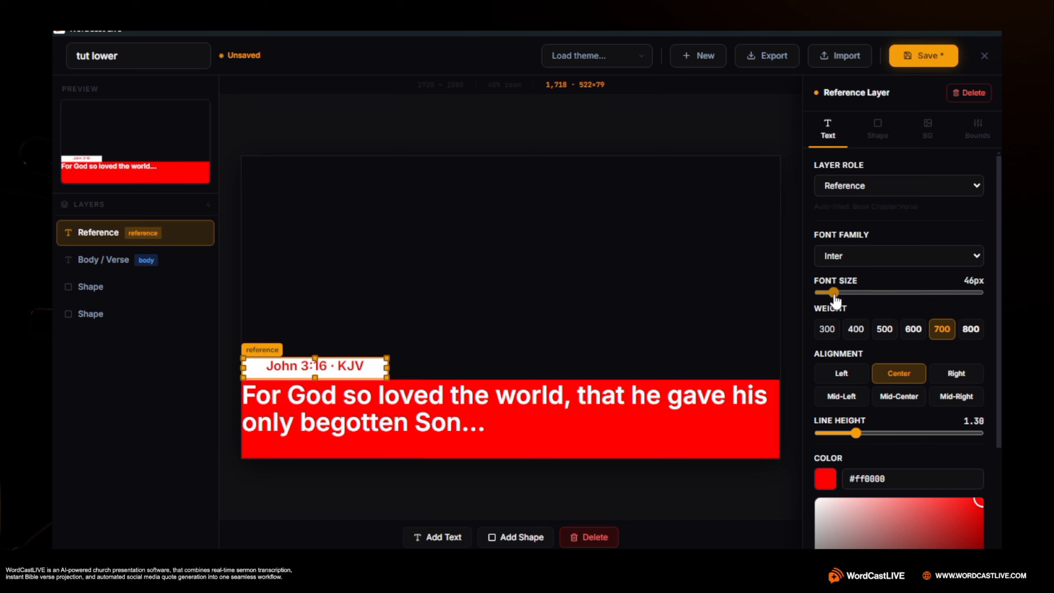
Try Mid-Center and Left alignment for the reference text, and settle on Mid-Left
left_click(897, 397)
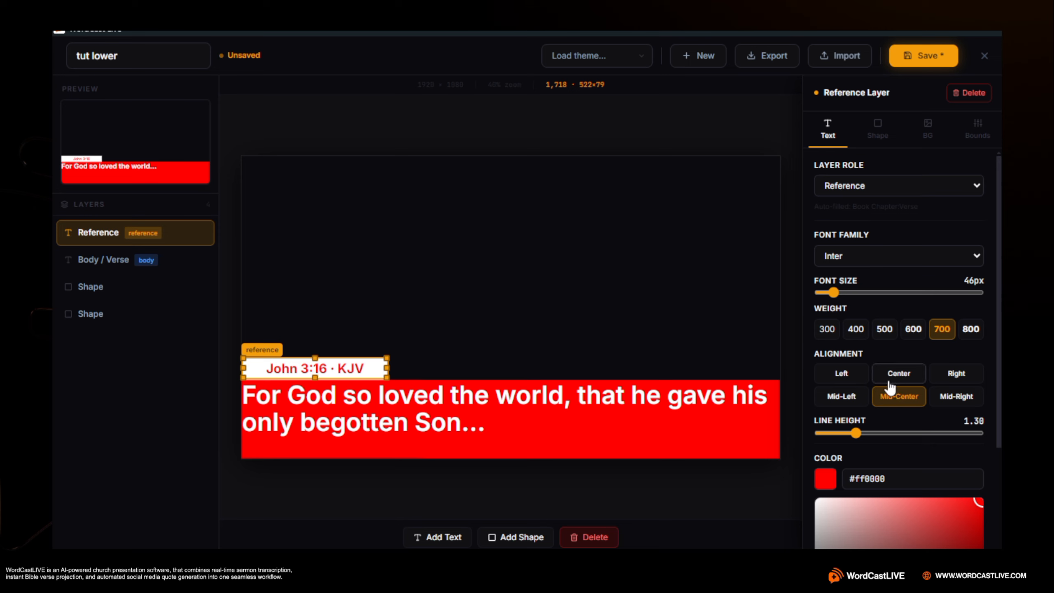
left_click(848, 379)
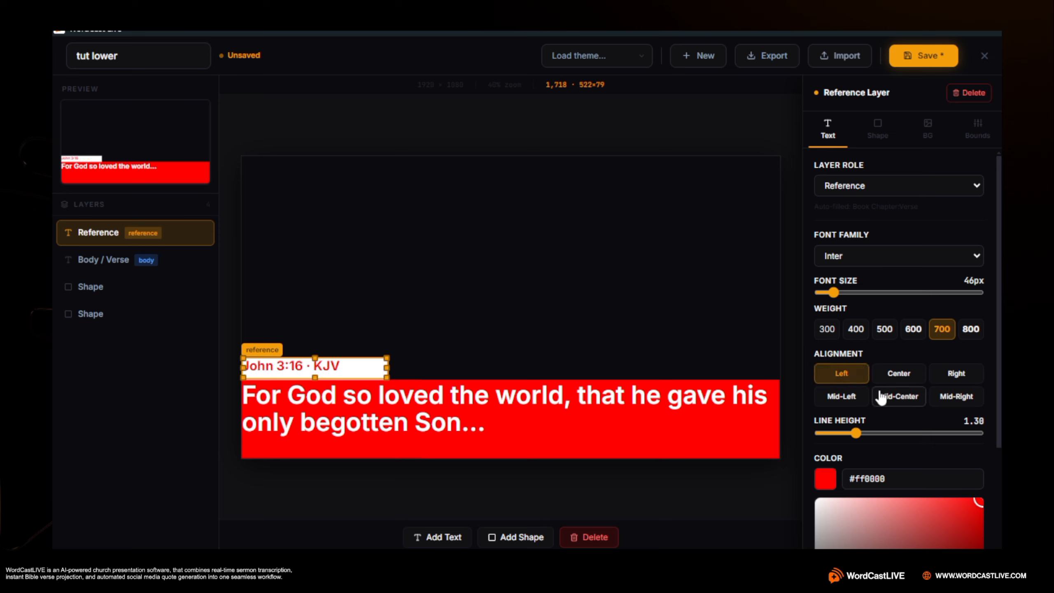
left_click(856, 400)
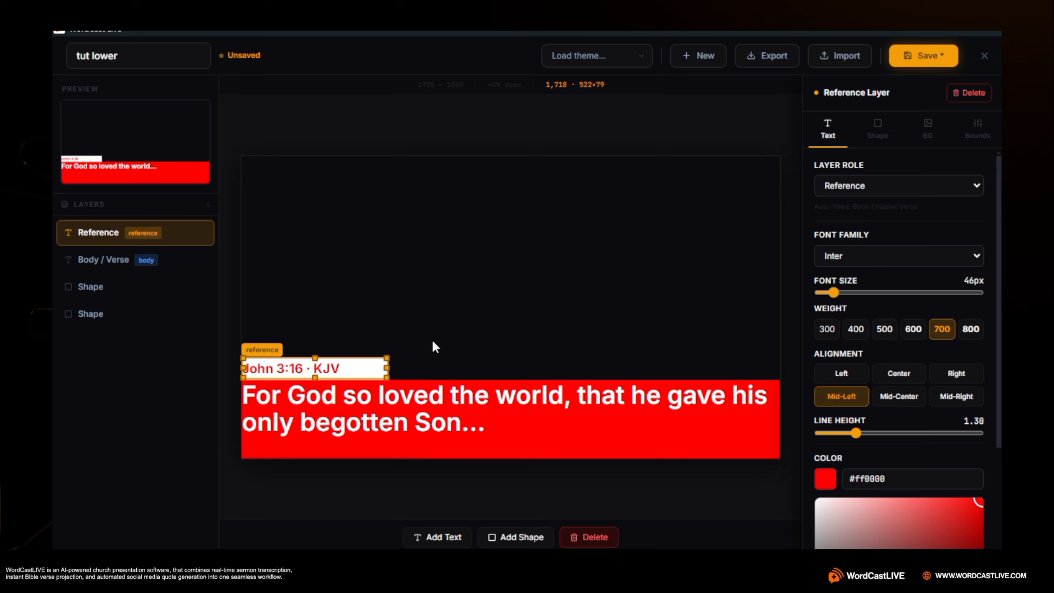
Save the "tut lower" theme and close the theme editor
scroll(865, 317, "down", 1)
scroll(864, 316, "up", 1)
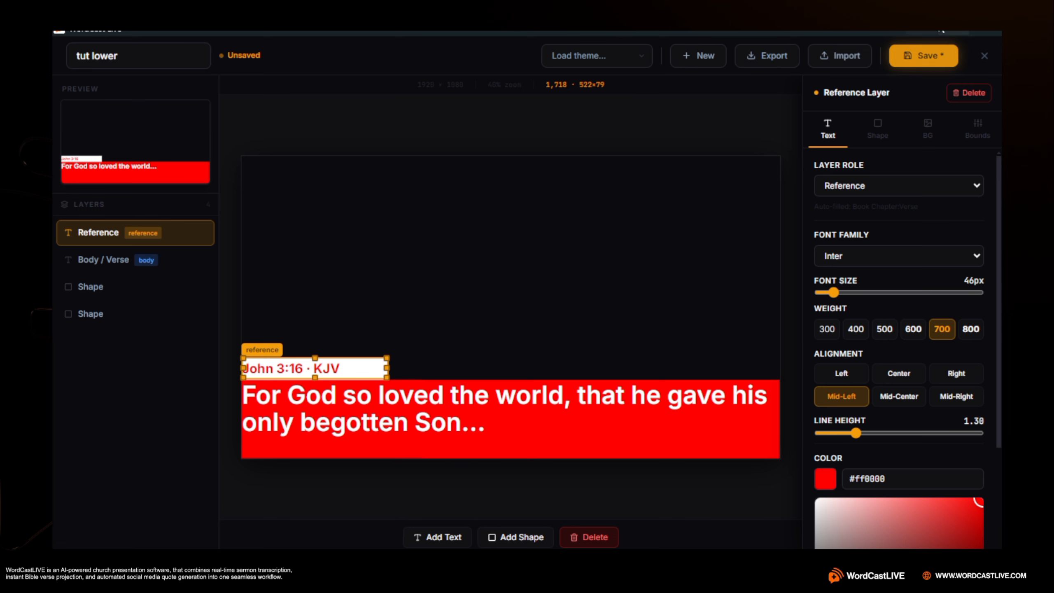
left_click(908, 62)
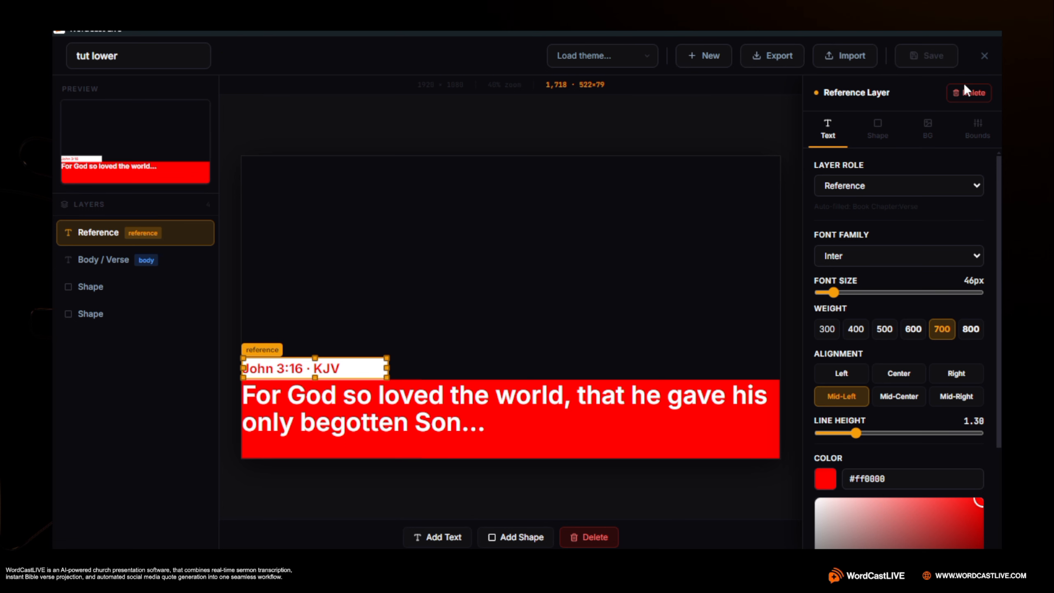
left_click(984, 56)
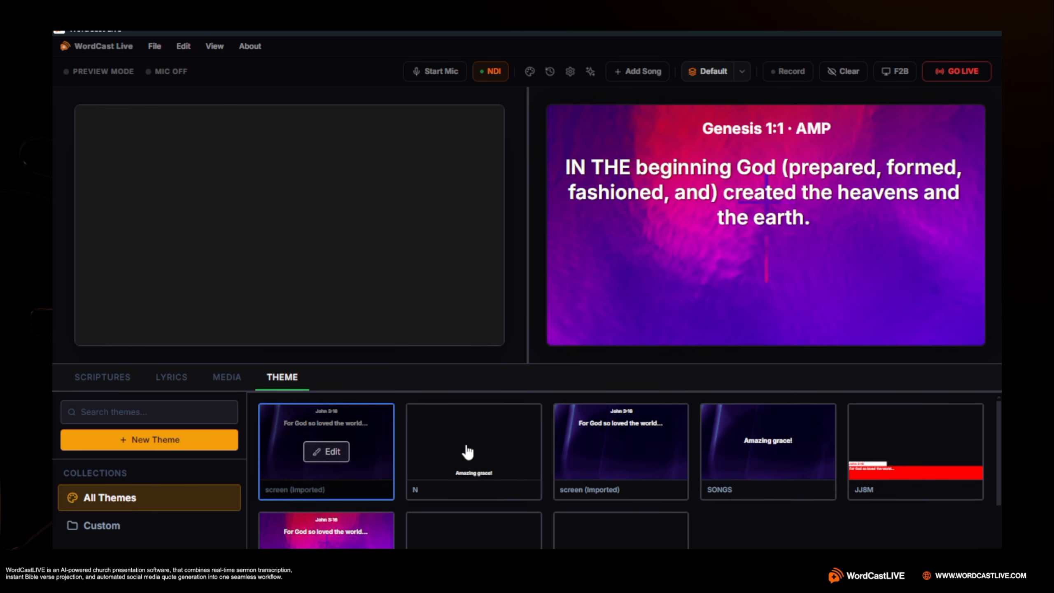
Locate the "tut lower" theme among all themes in the library
scroll(468, 449, "down", 2)
mouse_move(588, 526)
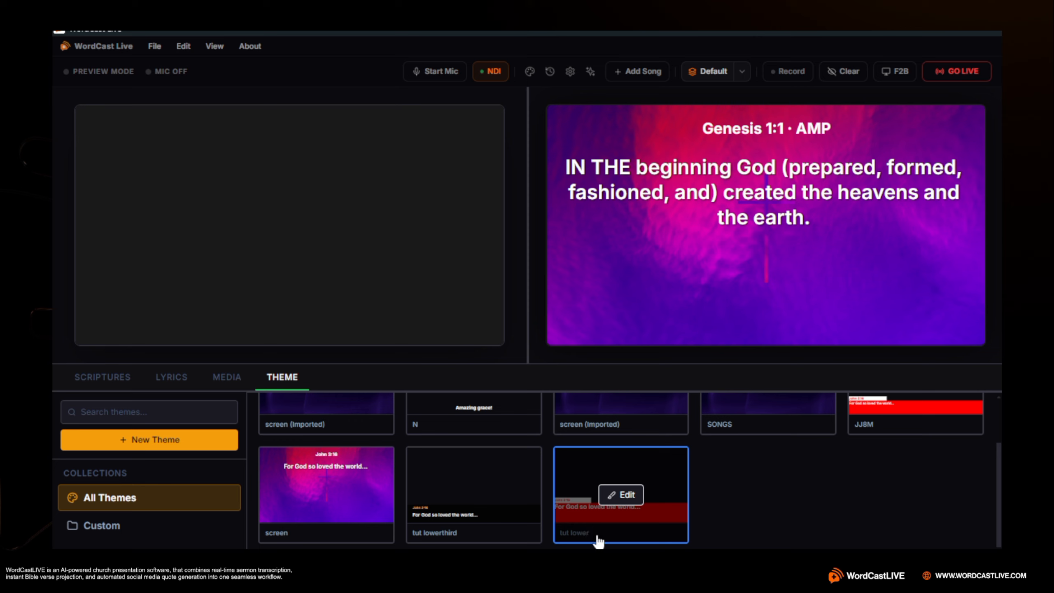